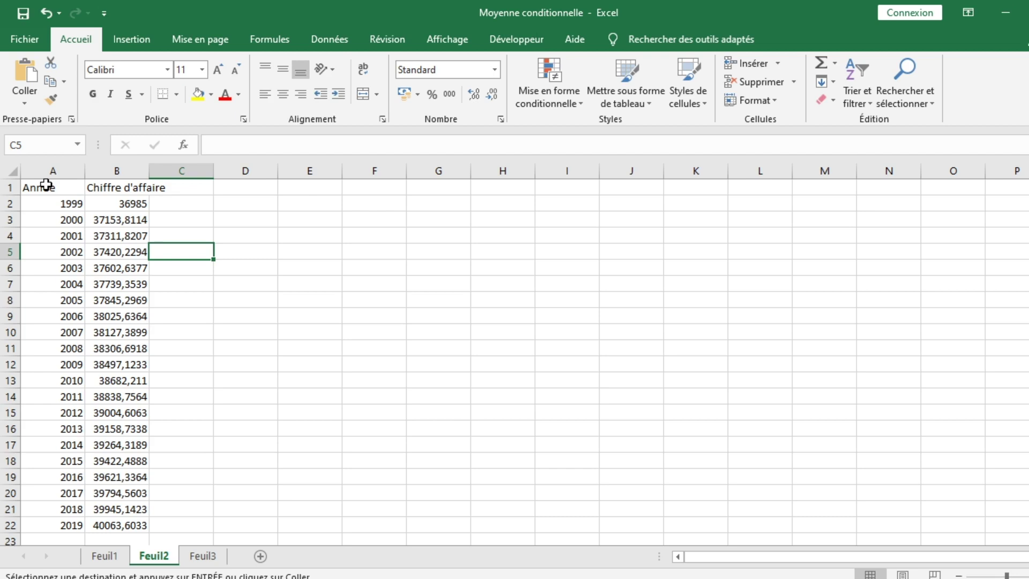
# - Select the Année and Chiffre d'affaire table, A1:B22, covering 1999 to 2019
pyautogui.click(46, 184)
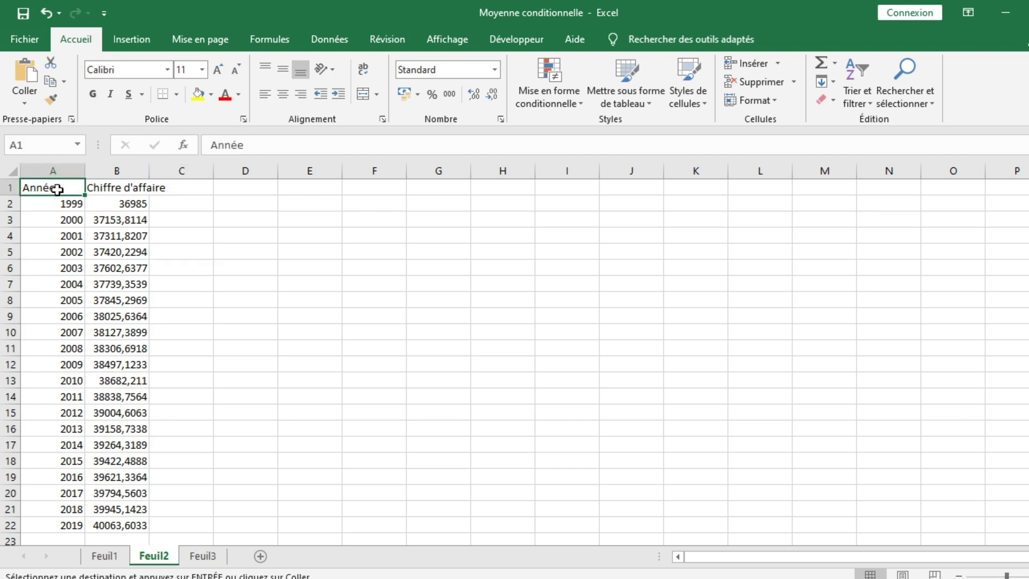
pyautogui.click(132, 188)
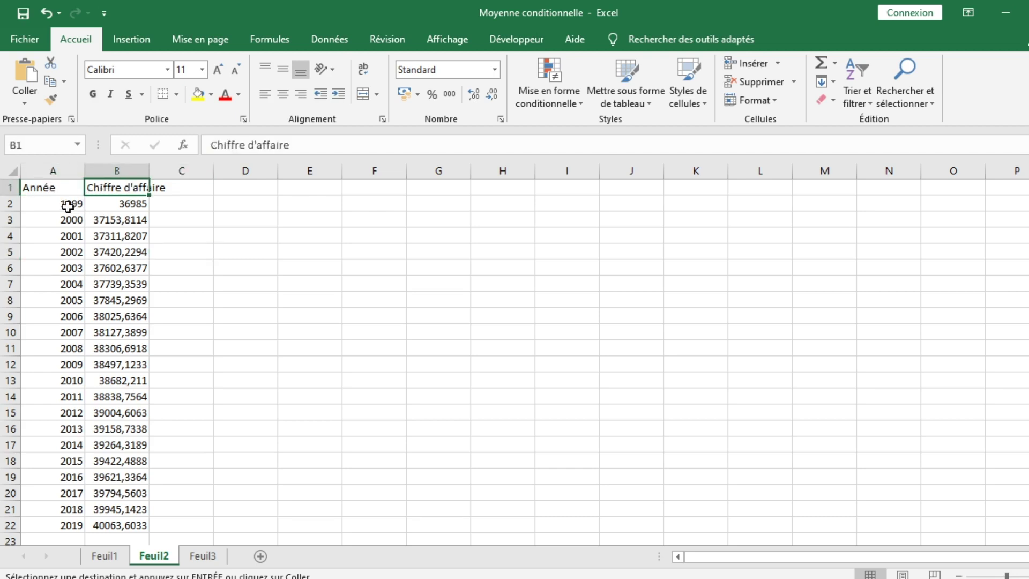
pyautogui.click(68, 205)
pyautogui.click(78, 522)
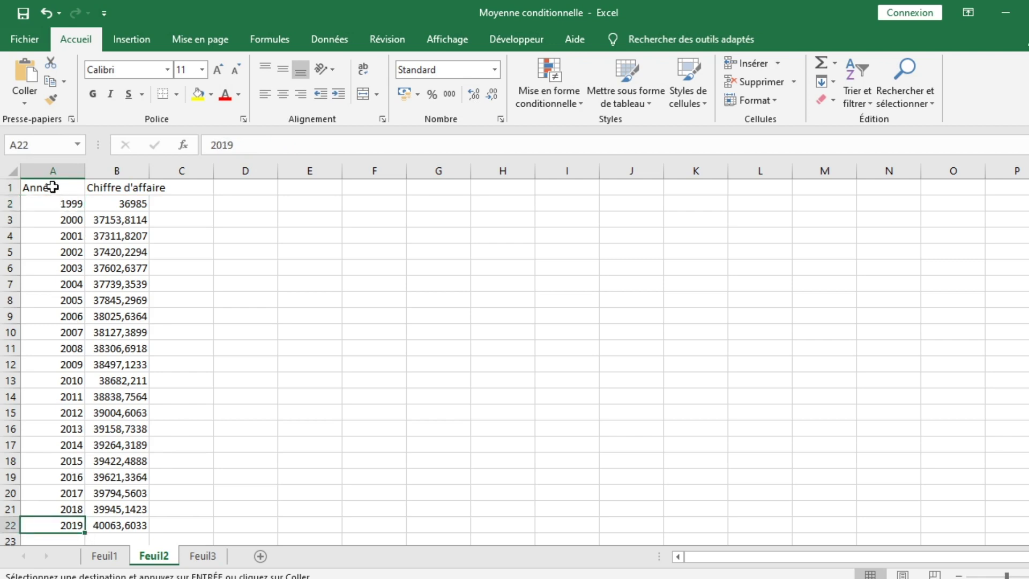
pyautogui.click(52, 187)
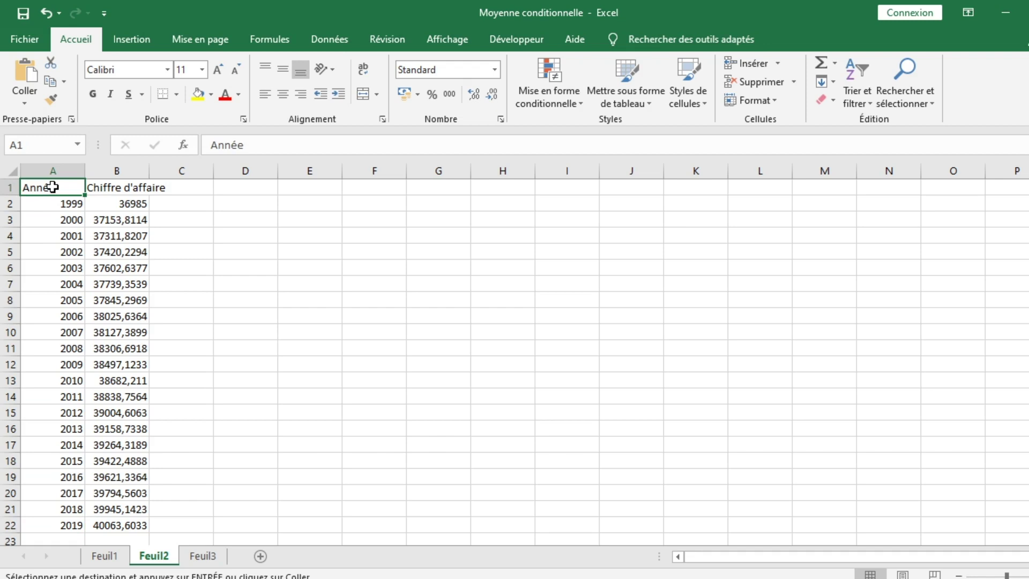
pyautogui.moveTo(52, 187)
pyautogui.mouseDown()
pyautogui.moveTo(150, 529)
pyautogui.moveTo(137, 531)
pyautogui.mouseUp()
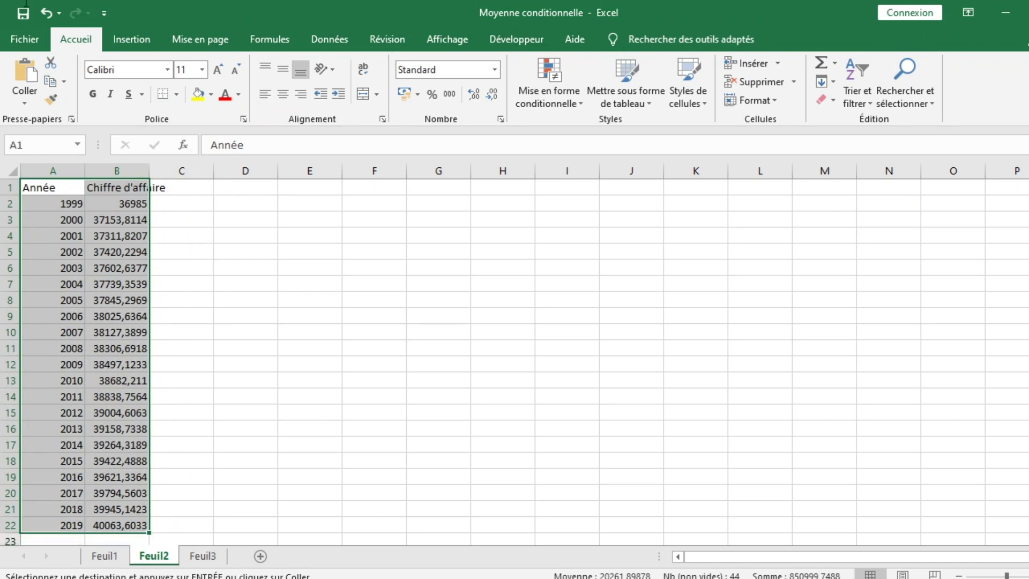
# - Open the Nuage de points chart types on the Insertion tab for the selected revenue data
pyautogui.click(136, 36)
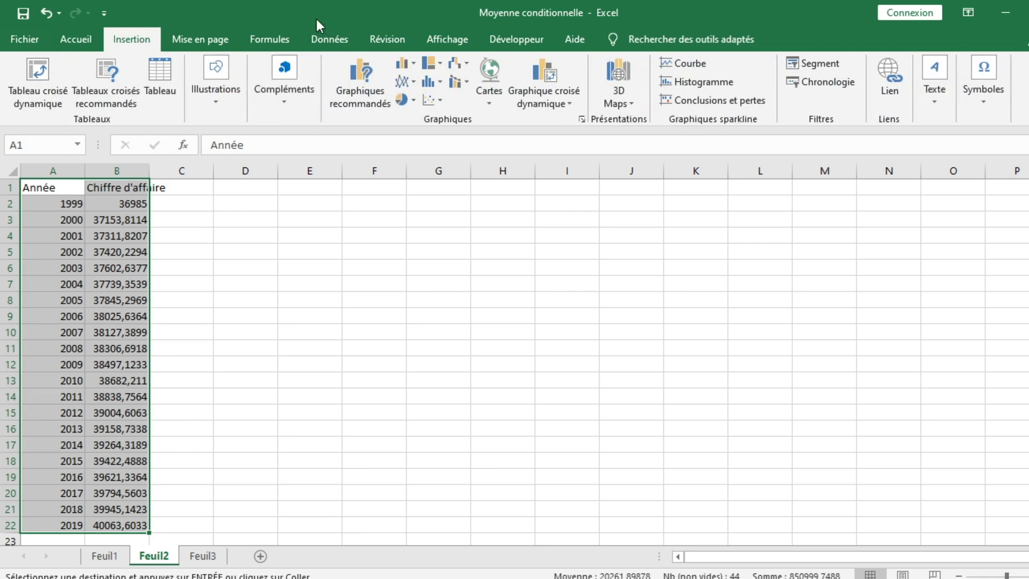
pyautogui.click(440, 101)
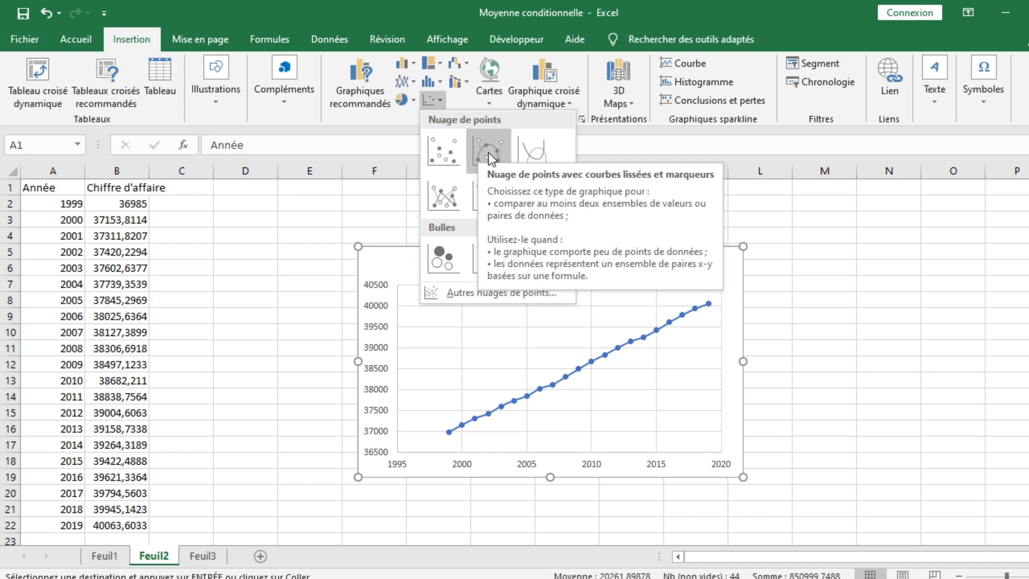
pyautogui.click(488, 153)
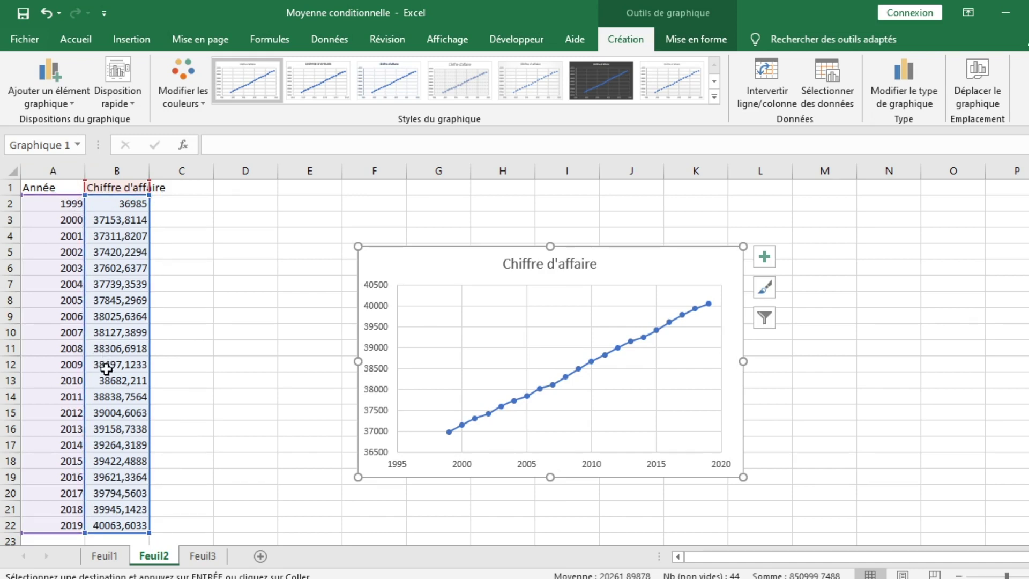
pyautogui.click(716, 99)
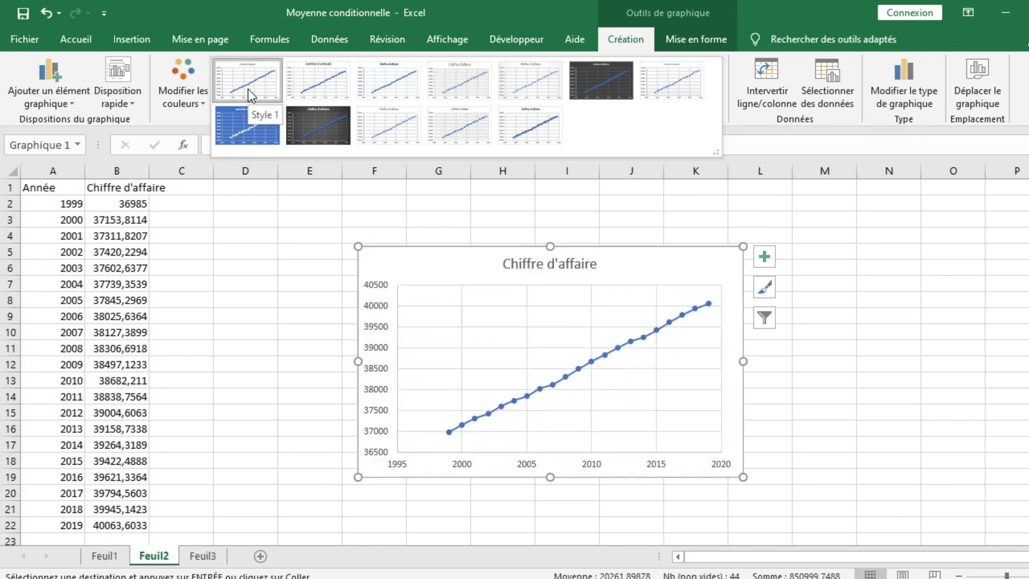
pyautogui.click(249, 89)
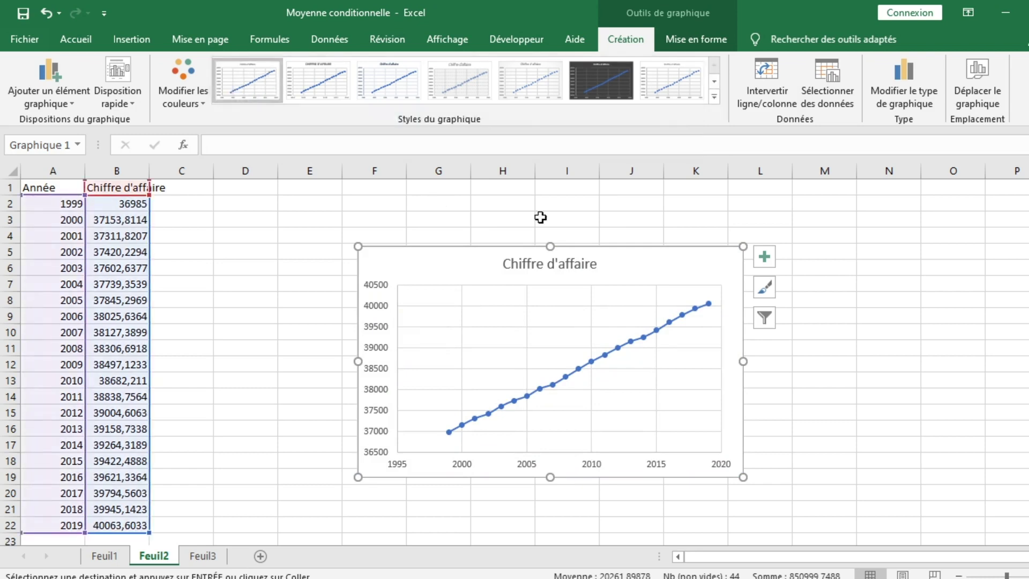
# - Add axis titles to the revenue chart and remove its chart title
pyautogui.click(545, 266)
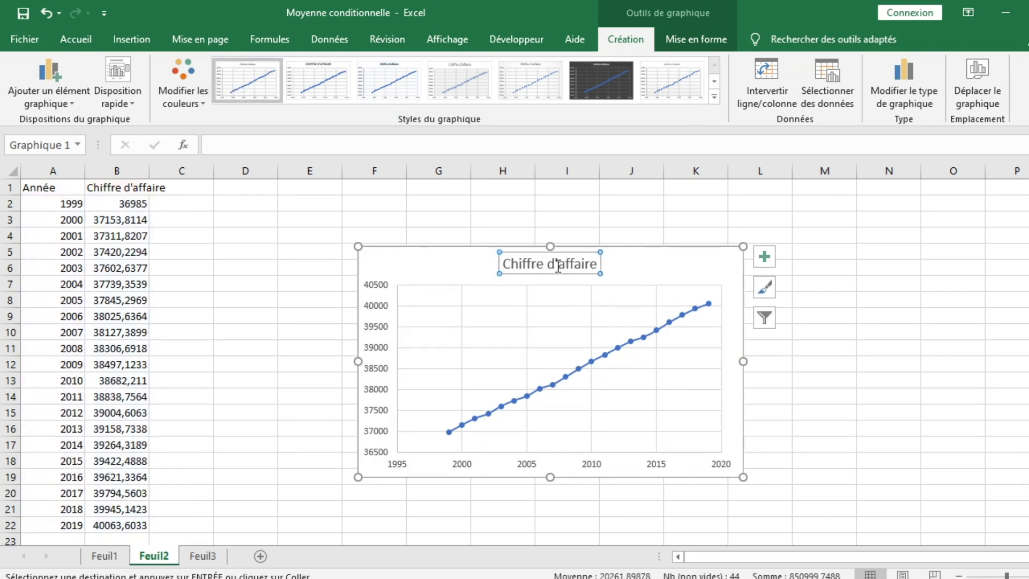
pyautogui.click(765, 257)
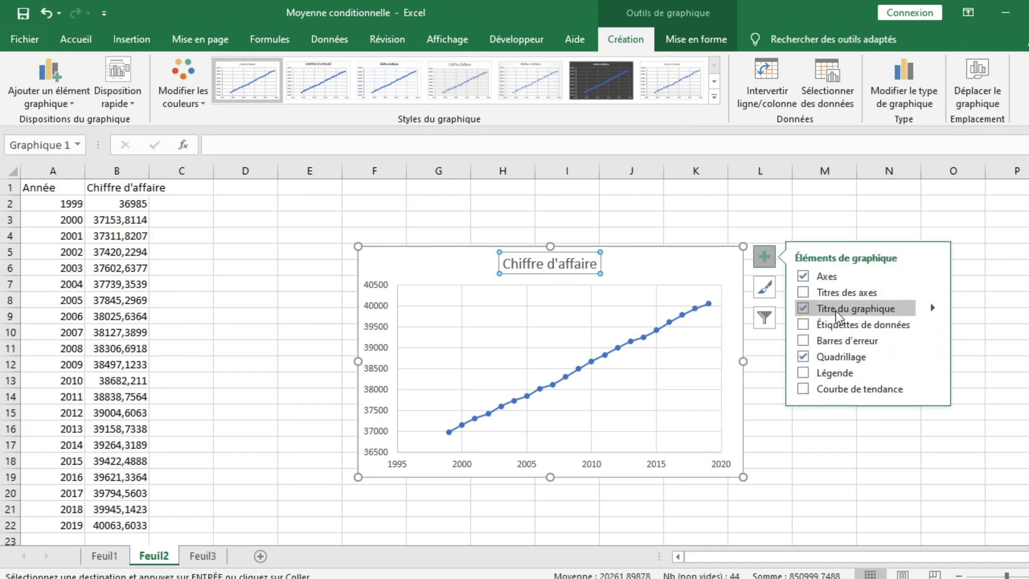
pyautogui.click(803, 292)
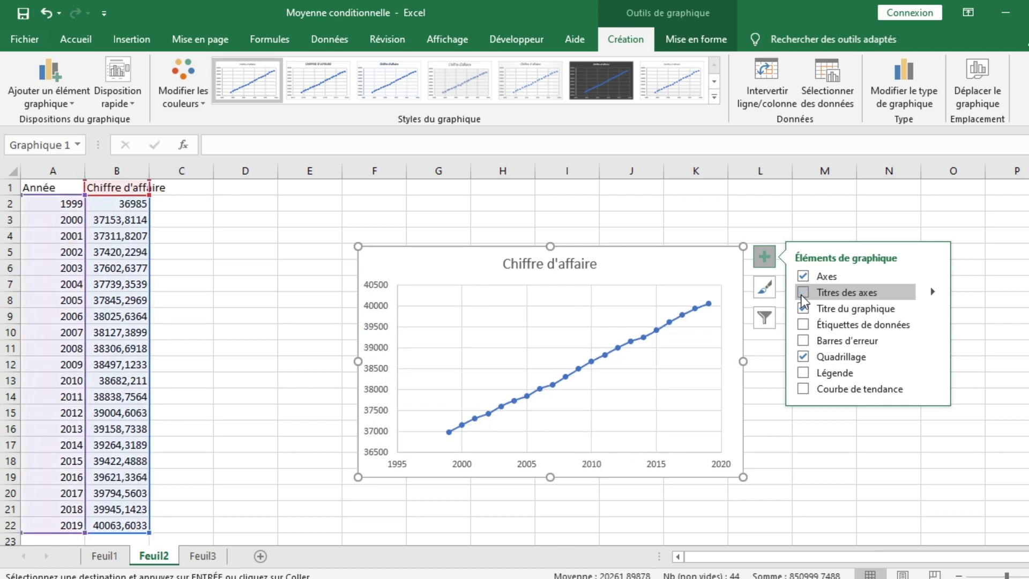
pyautogui.click(802, 292)
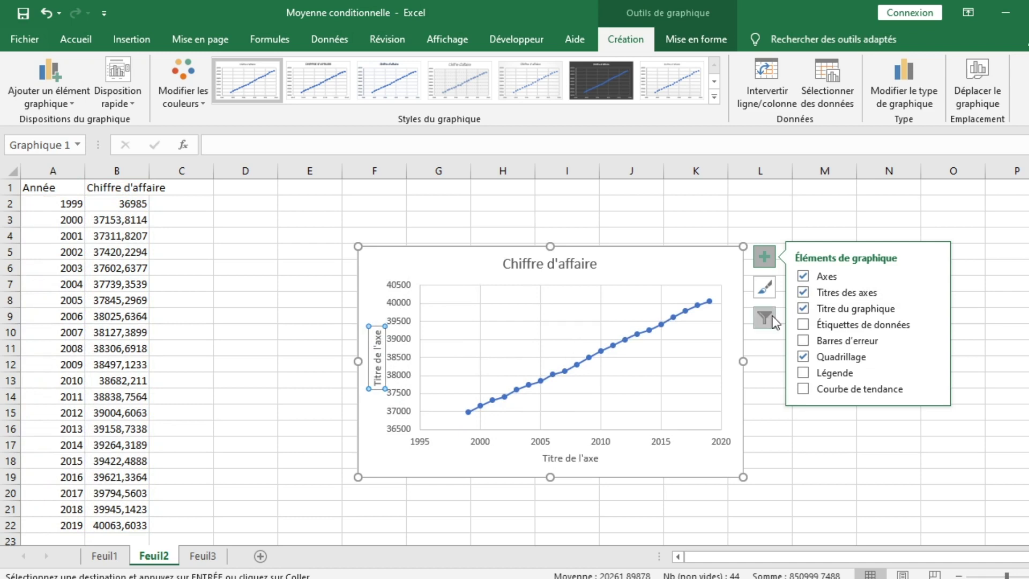
pyautogui.click(805, 311)
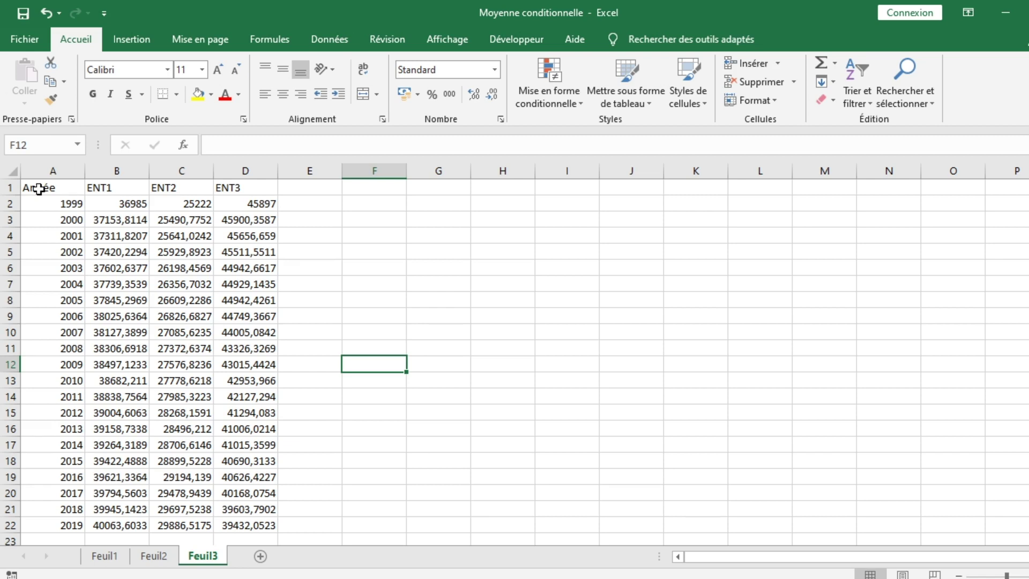
# - Select the Feuil3 table A1:D22 with Ctrl+A and list the scatter chart types
pyautogui.click(38, 189)
pyautogui.hotkey('ctrl', 'a')
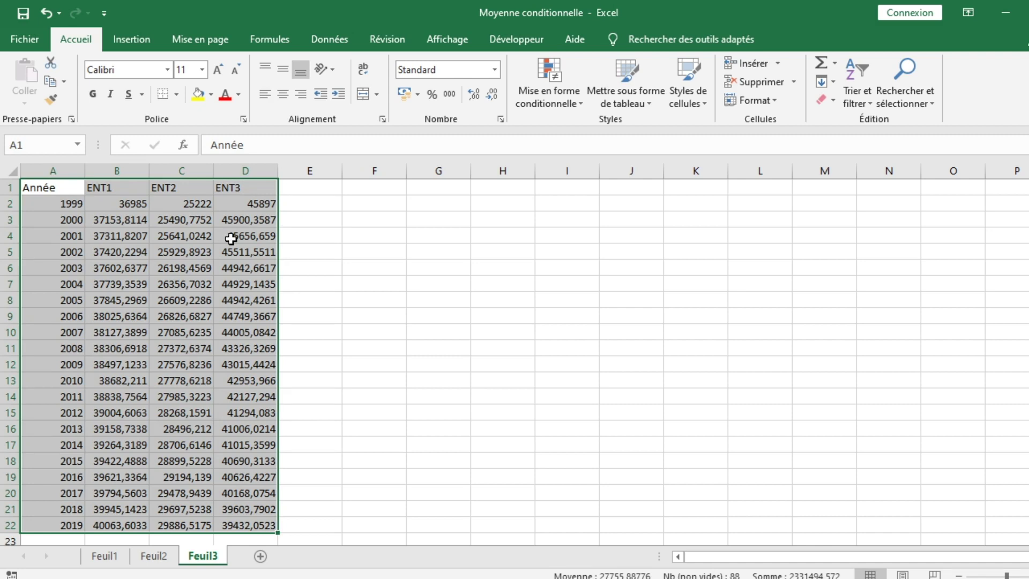
pyautogui.click(135, 38)
pyautogui.click(440, 100)
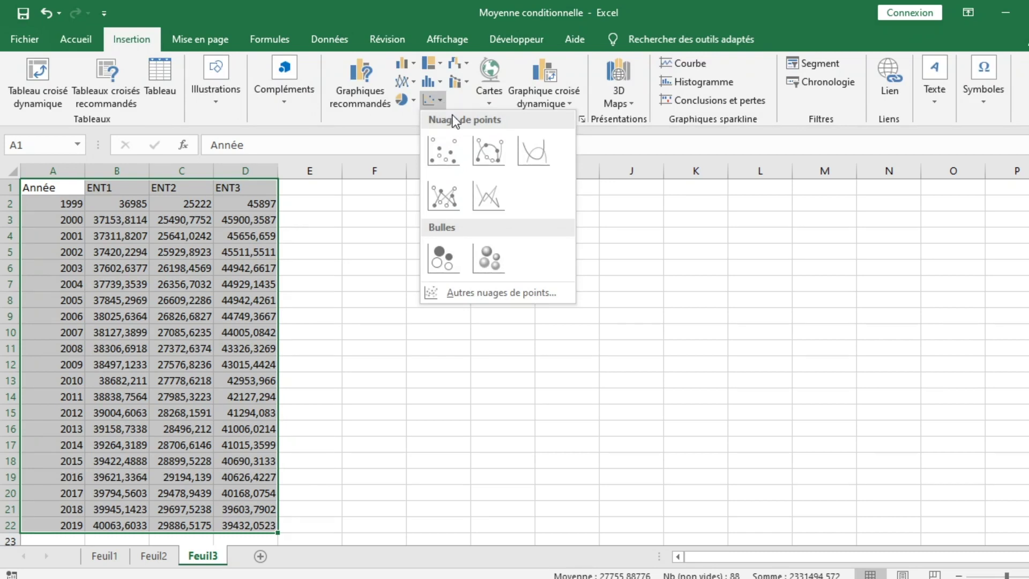
# - Insert a smoothed-line scatter chart with markers plotting ENT1, ENT2 and ENT3 by year
pyautogui.click(488, 149)
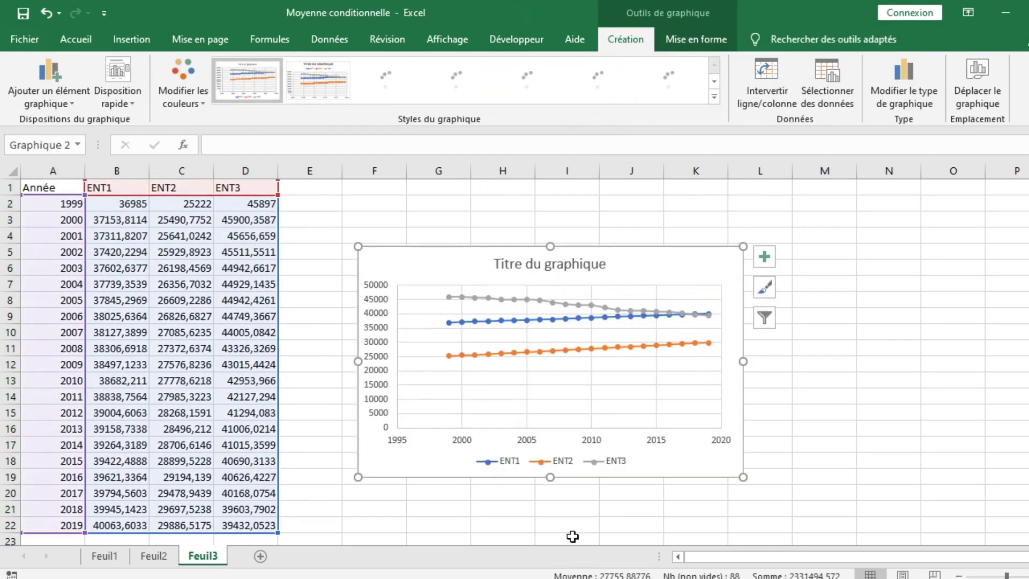